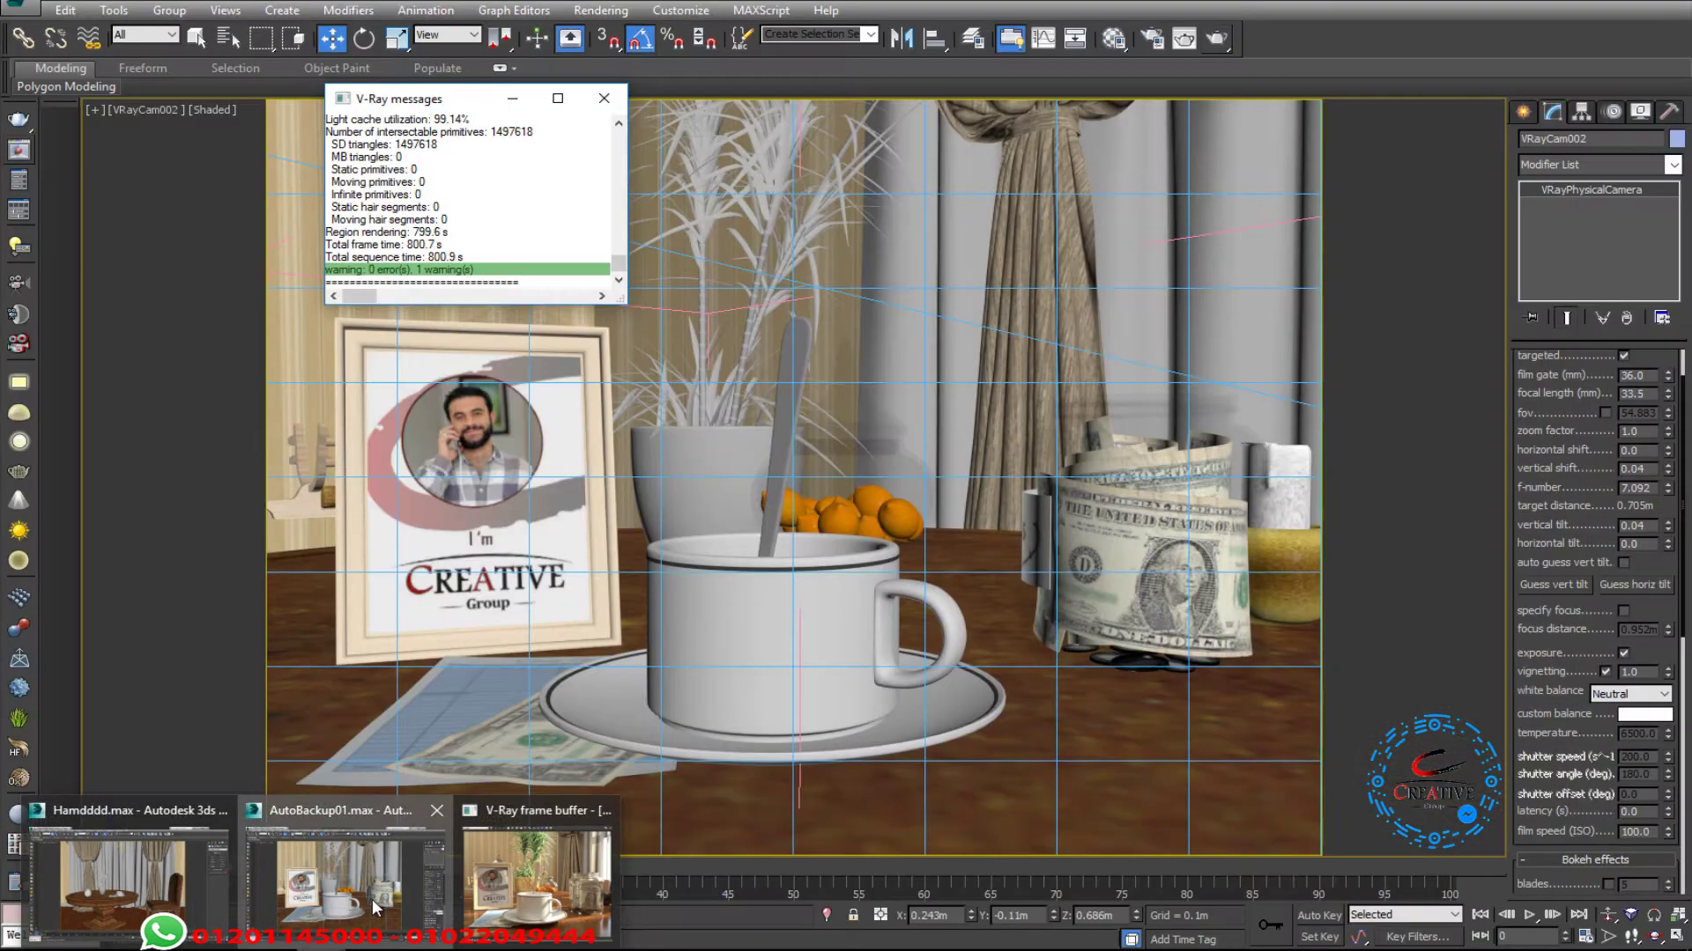
# - Bring the finished coffee-cup render to the front and move the frame buffer aside to inspect it
pyautogui.click(463, 885)
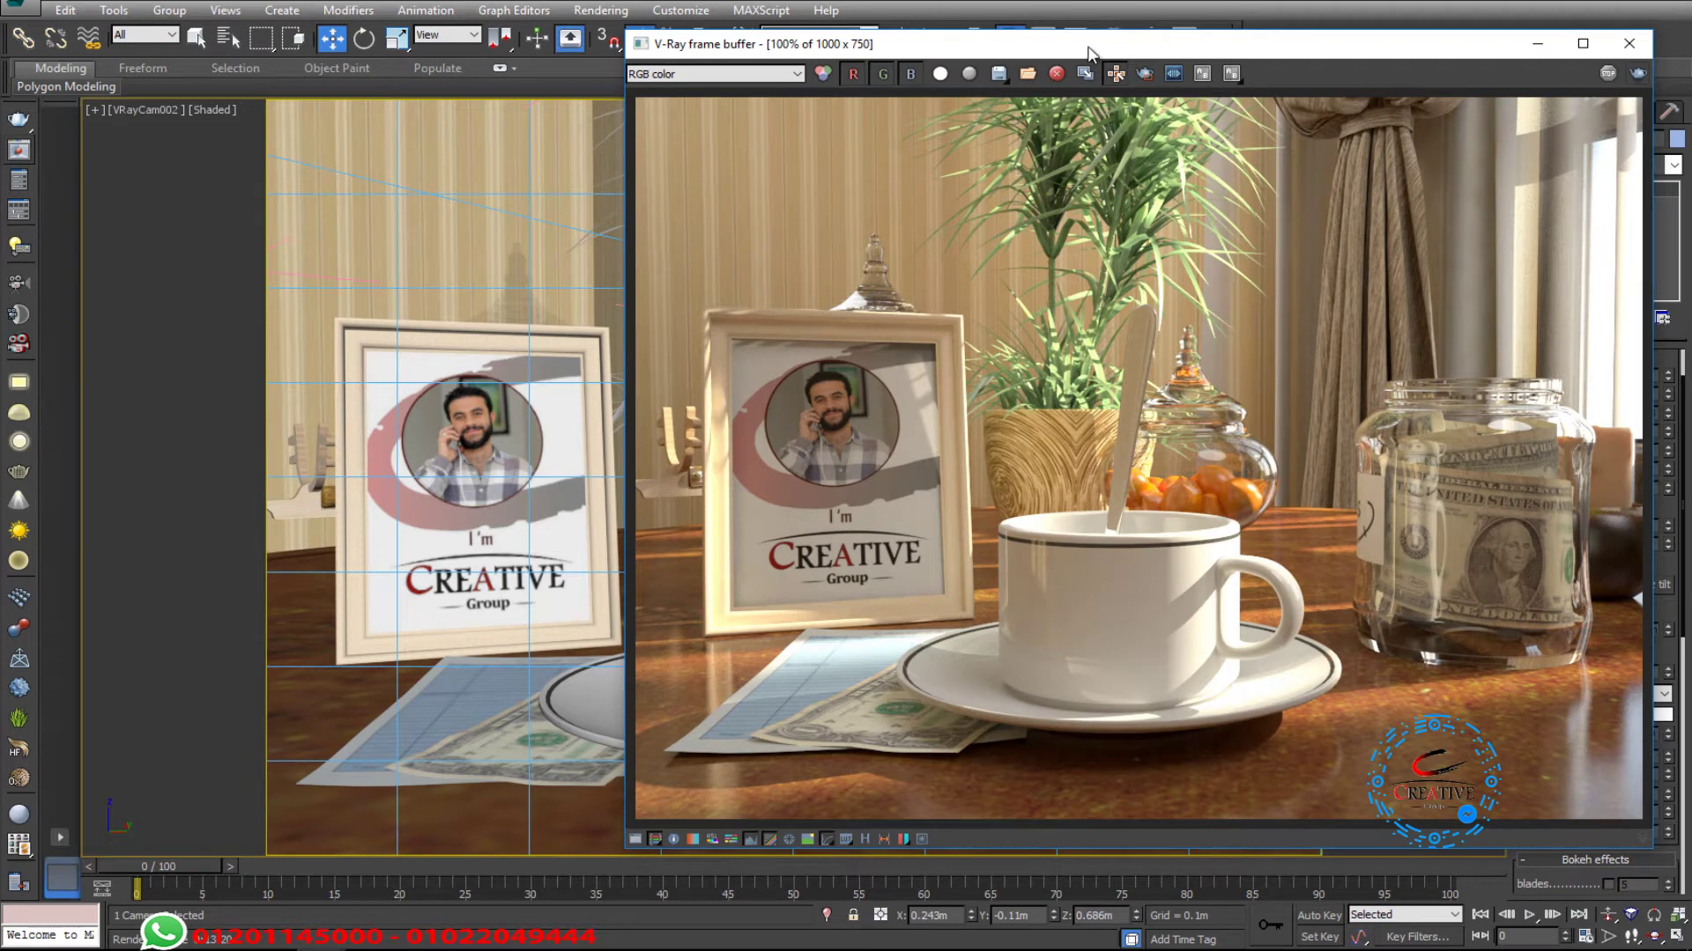
pyautogui.moveTo(1089, 53); pyautogui.dragTo(1011, 53)
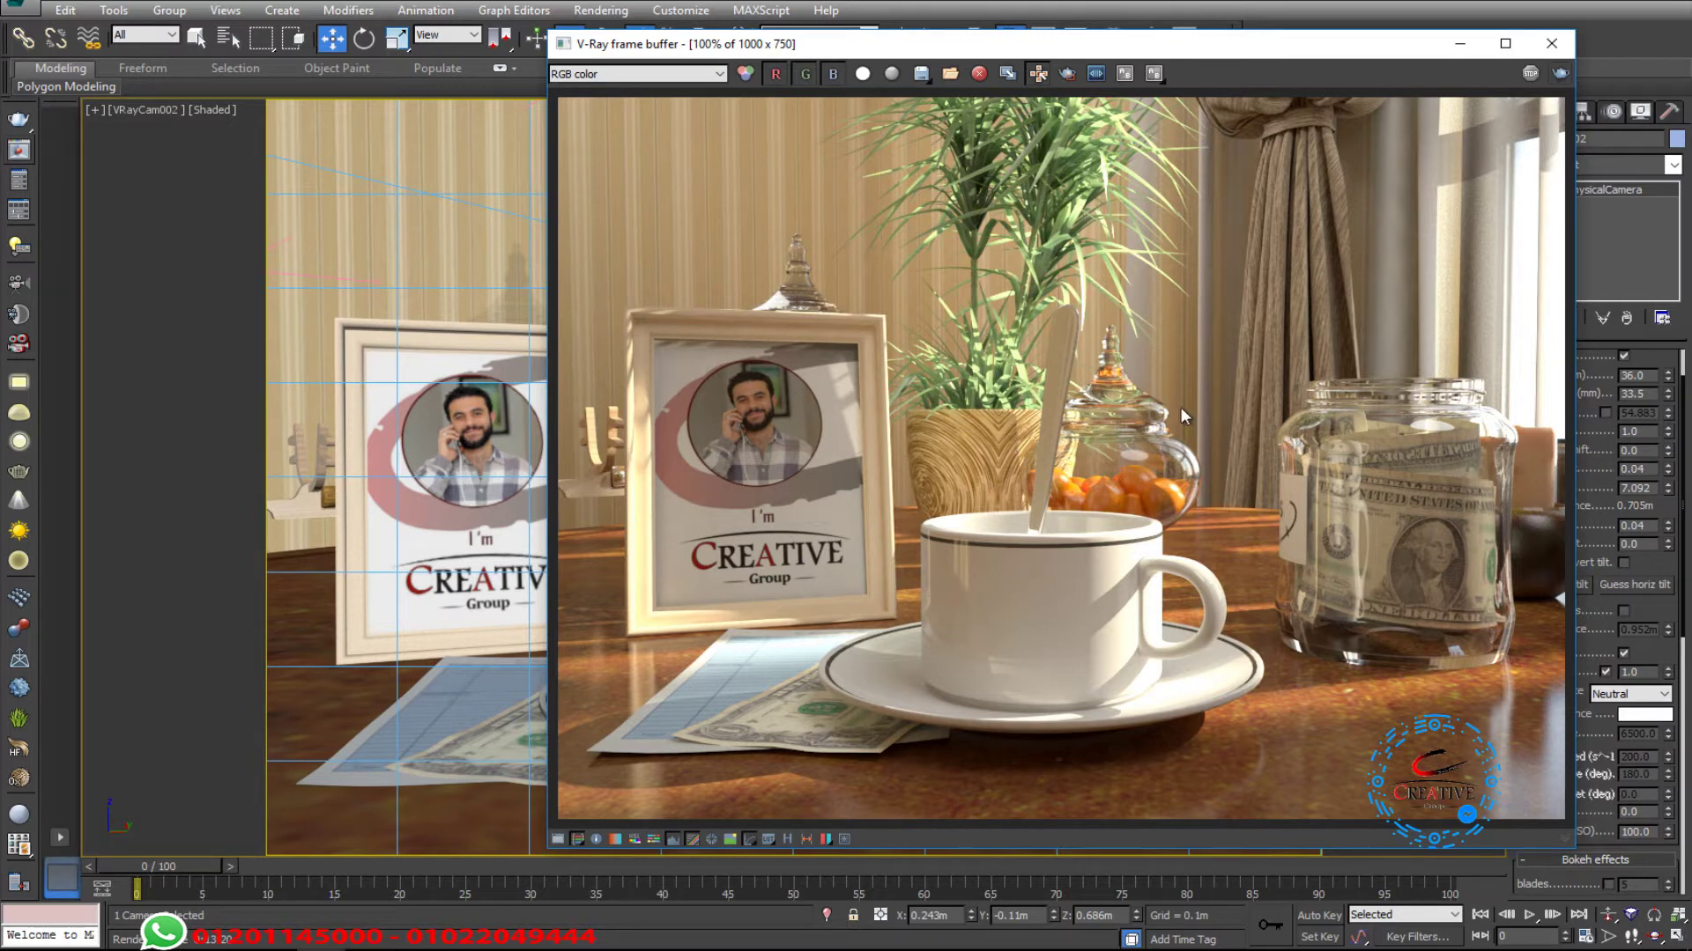
# - Close the frame buffer, play the spoon animation, then stop it at frame 40
pyautogui.click(1458, 43)
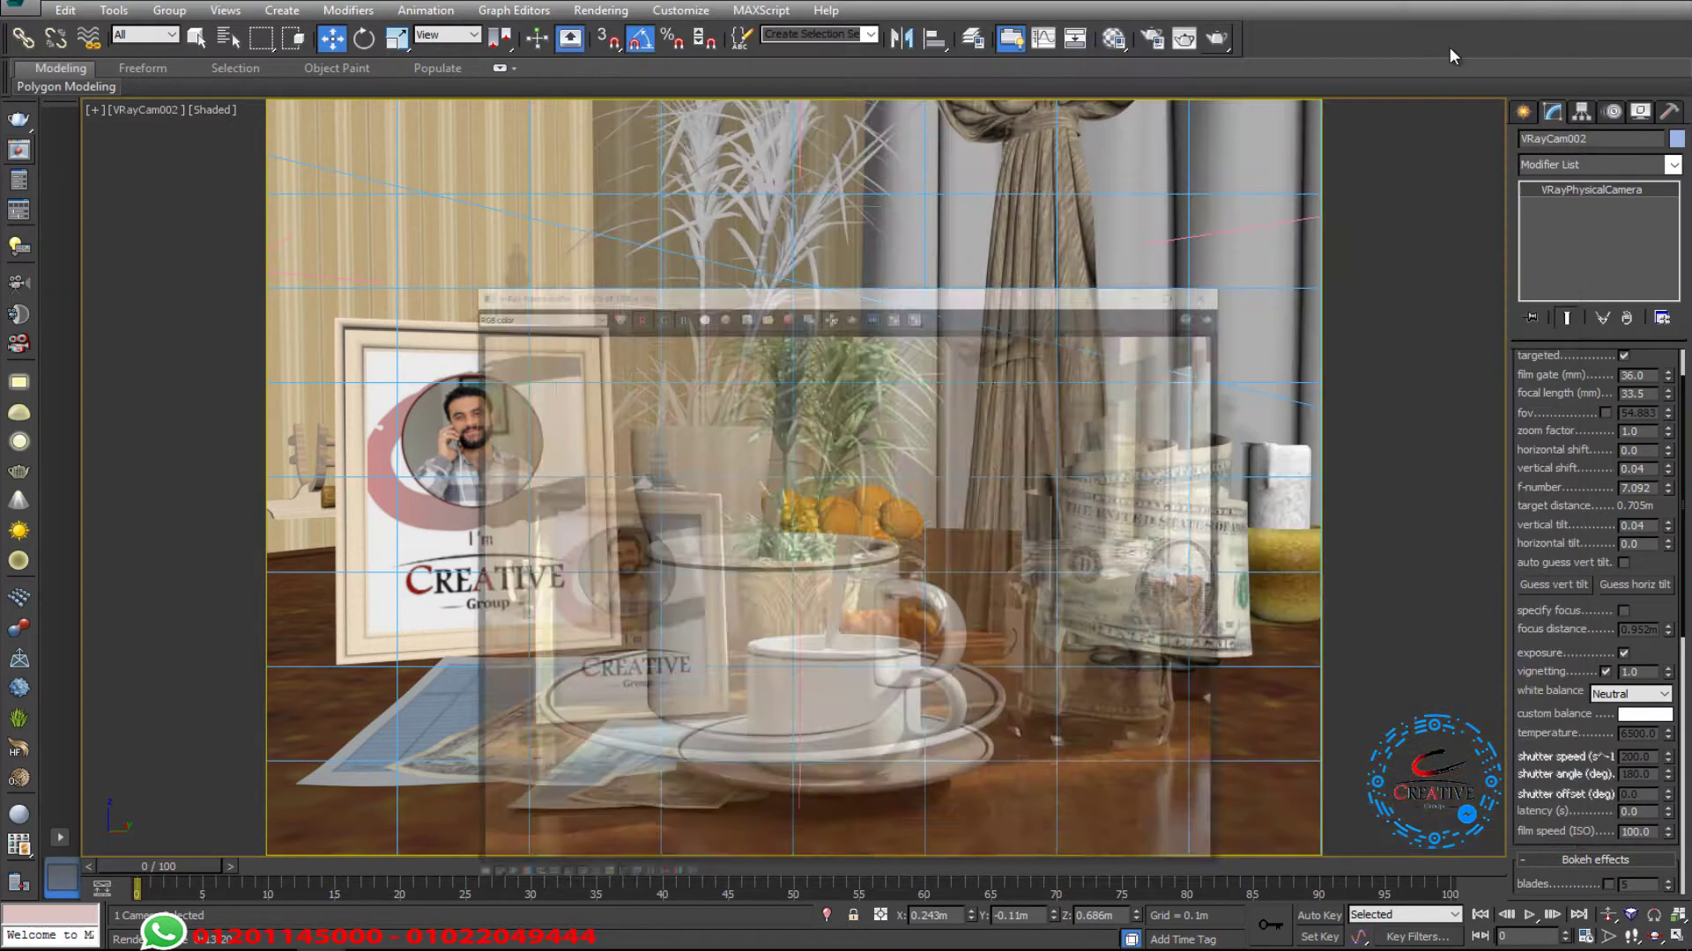
pyautogui.click(1530, 916)
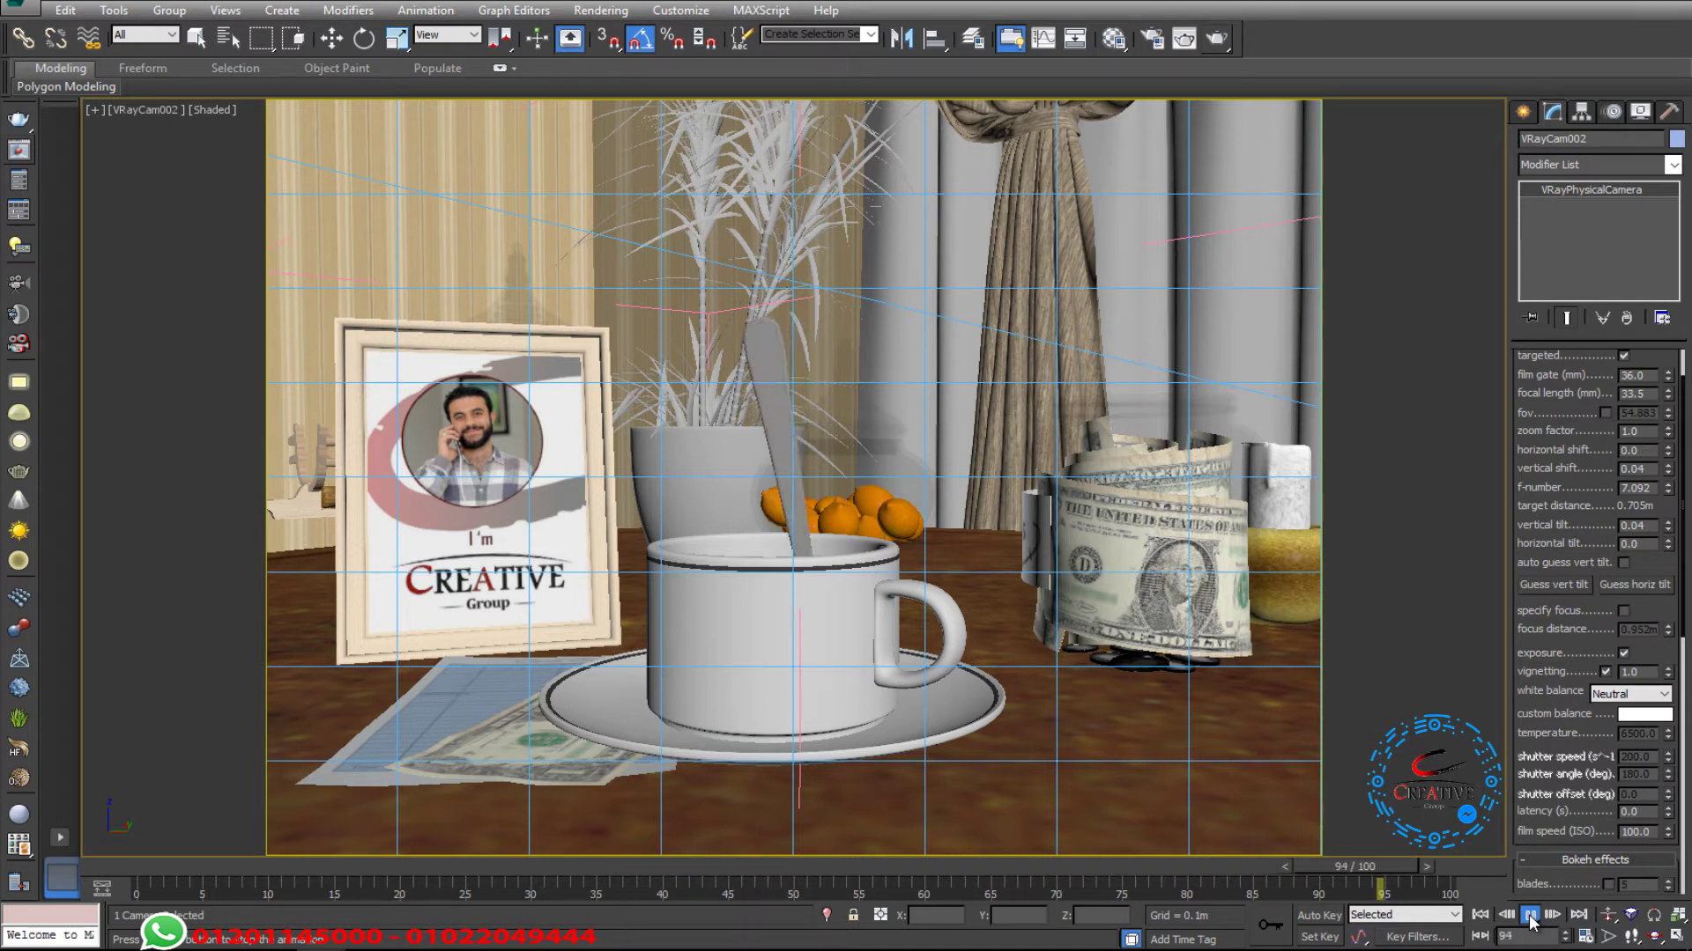
pyautogui.click(1531, 917)
pyautogui.click(1531, 917)
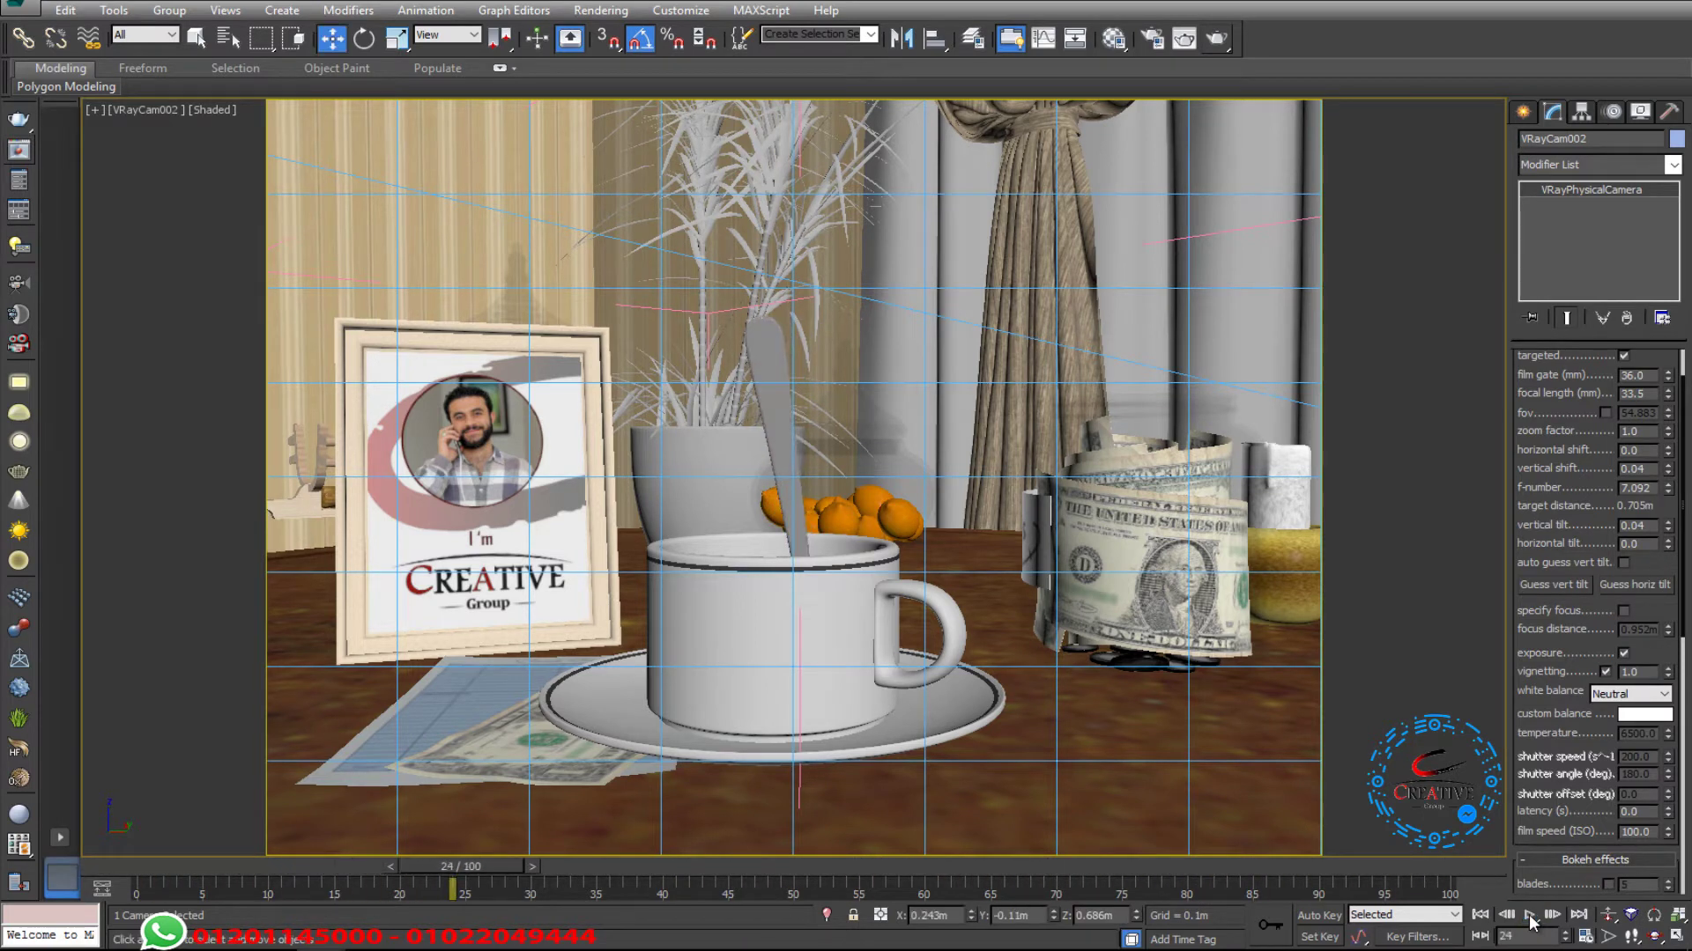
pyautogui.click(1530, 917)
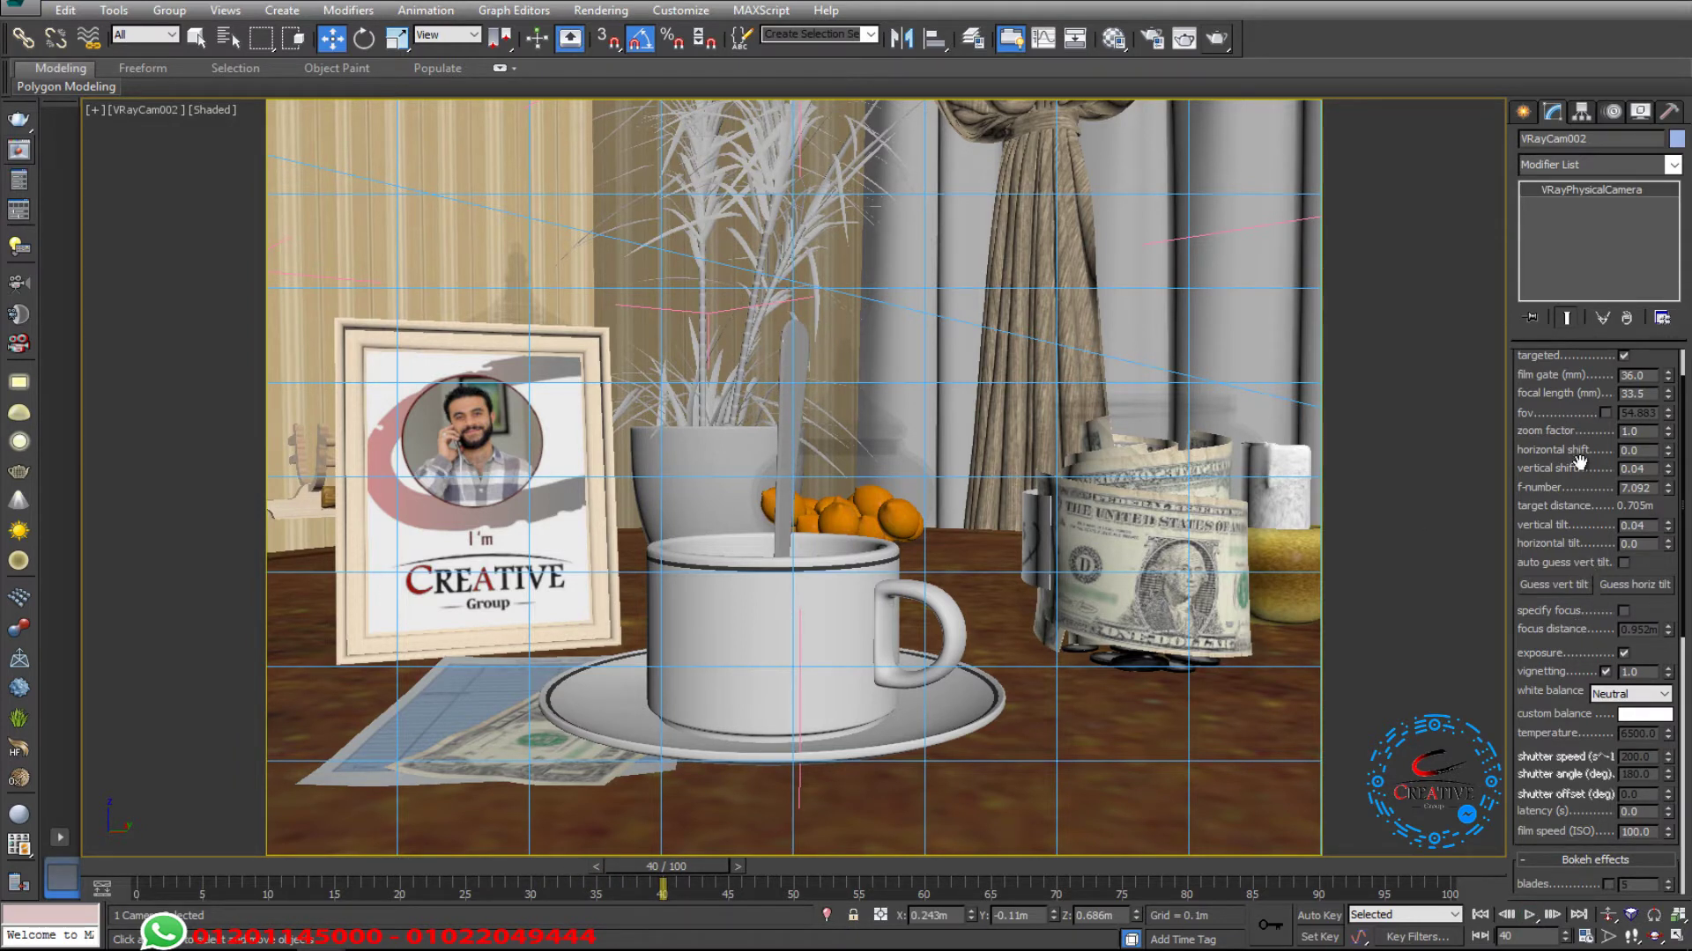
# - Enable motion blur in the VRayPhysicalCamera Sampling rollout and render the frame again
pyautogui.moveTo(1586, 679); pyautogui.dragTo(1570, 381)
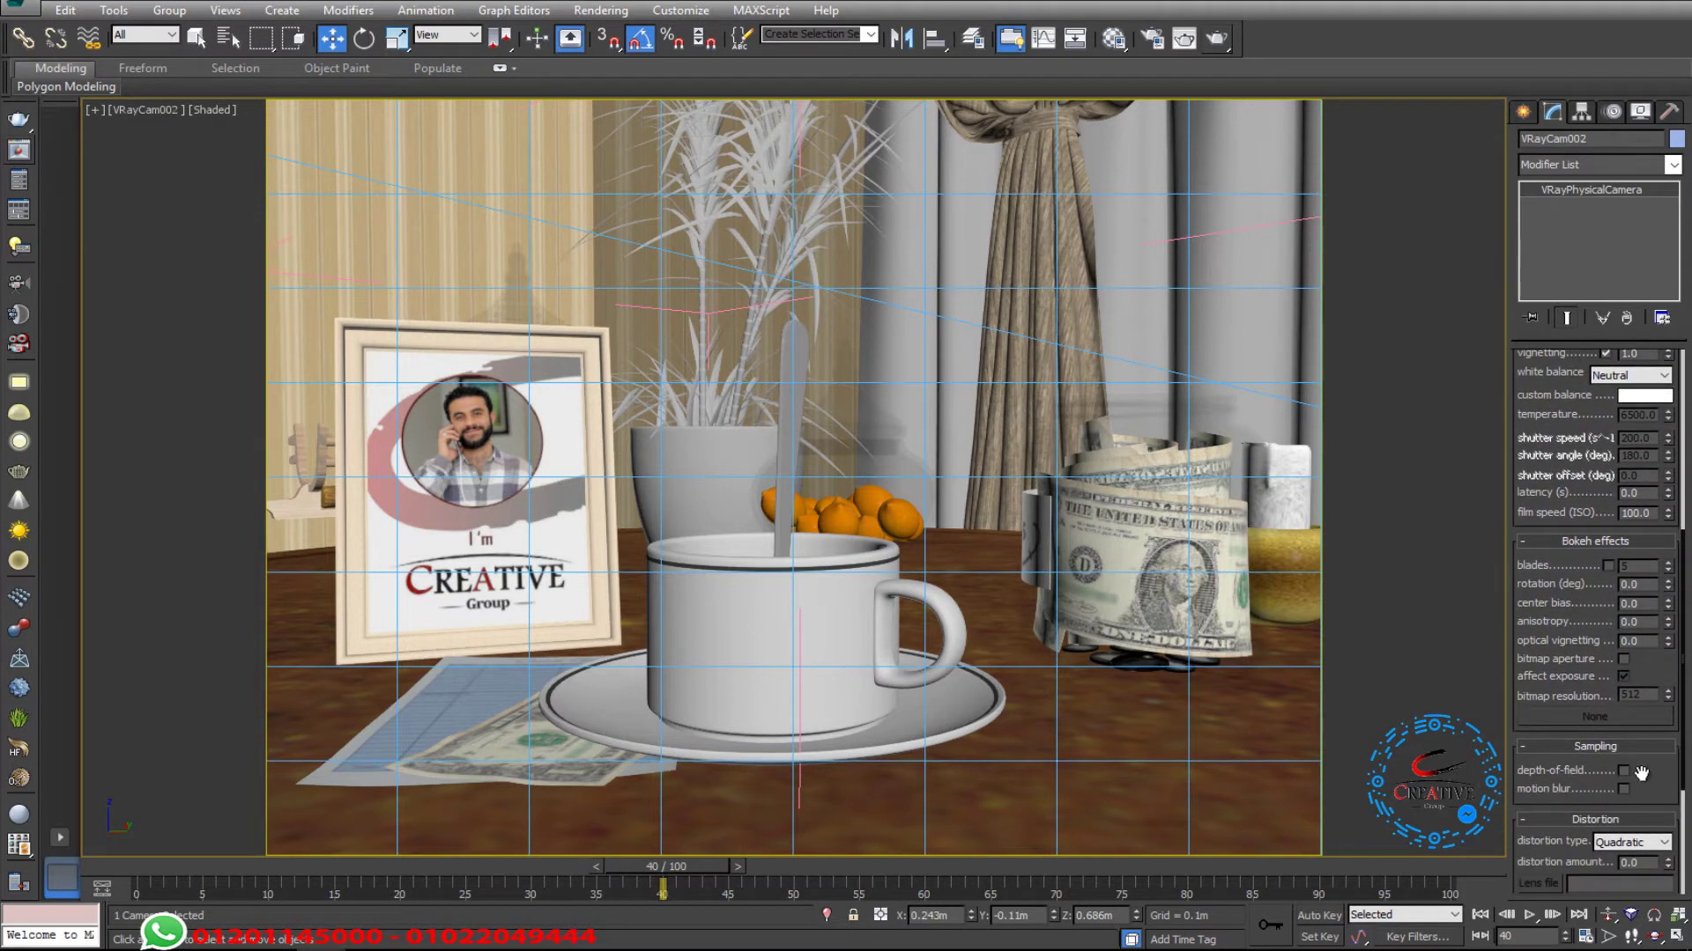
pyautogui.scroll(-2, 1628, 749)
pyautogui.click(1624, 750)
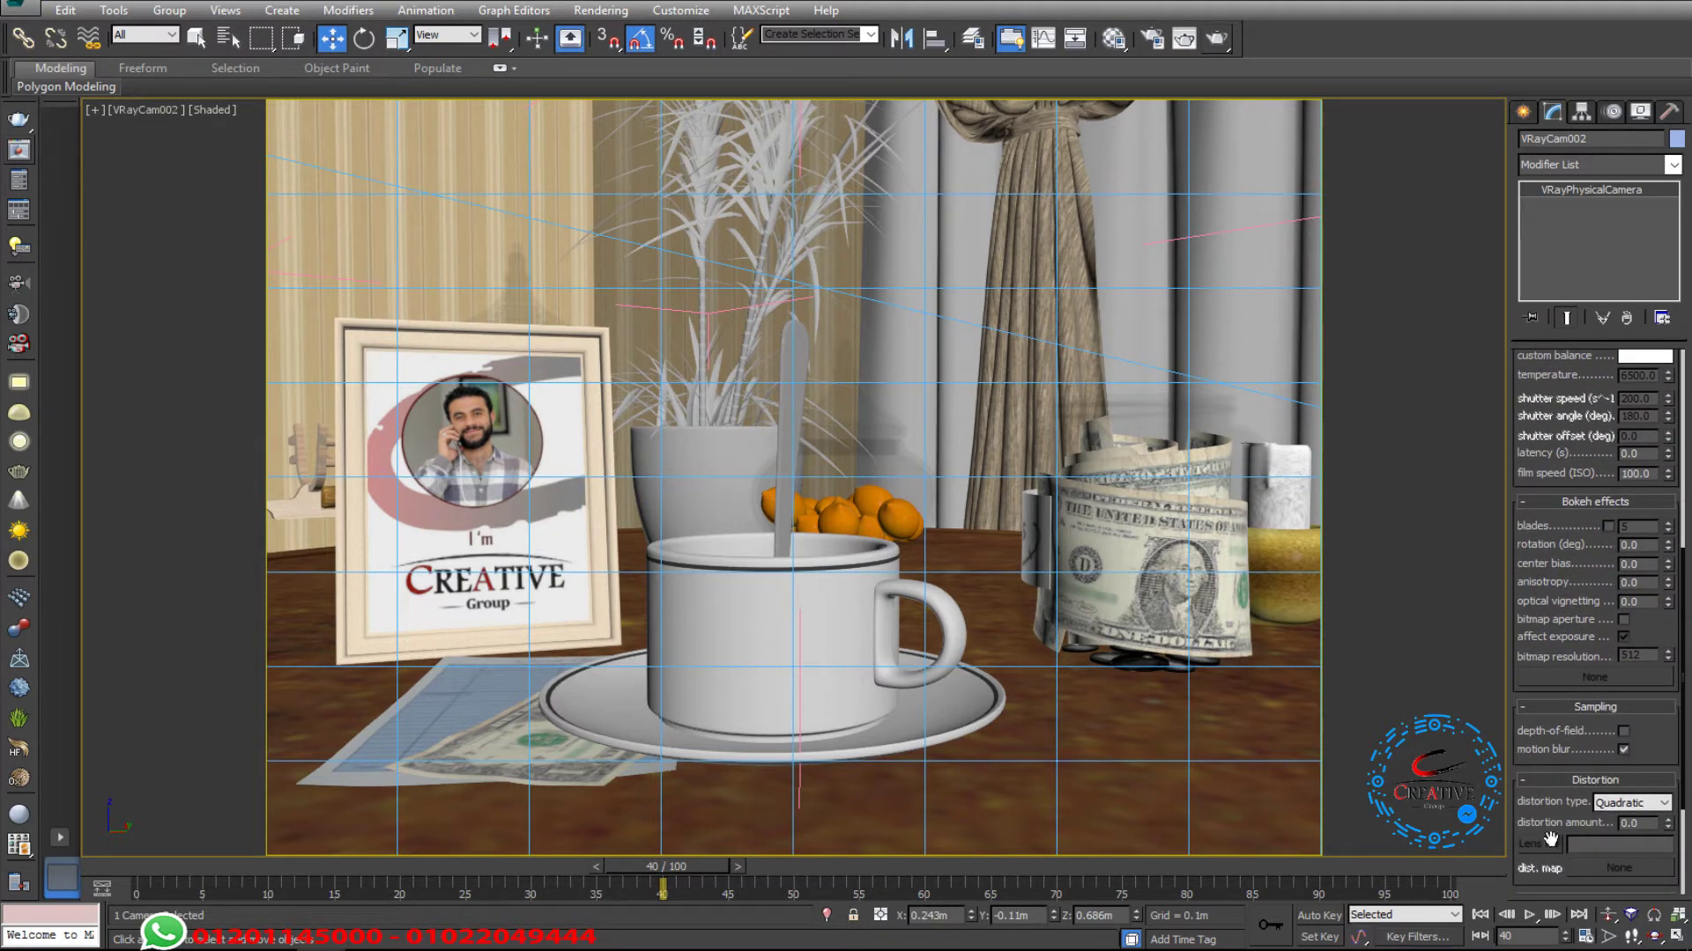
pyautogui.click(1222, 41)
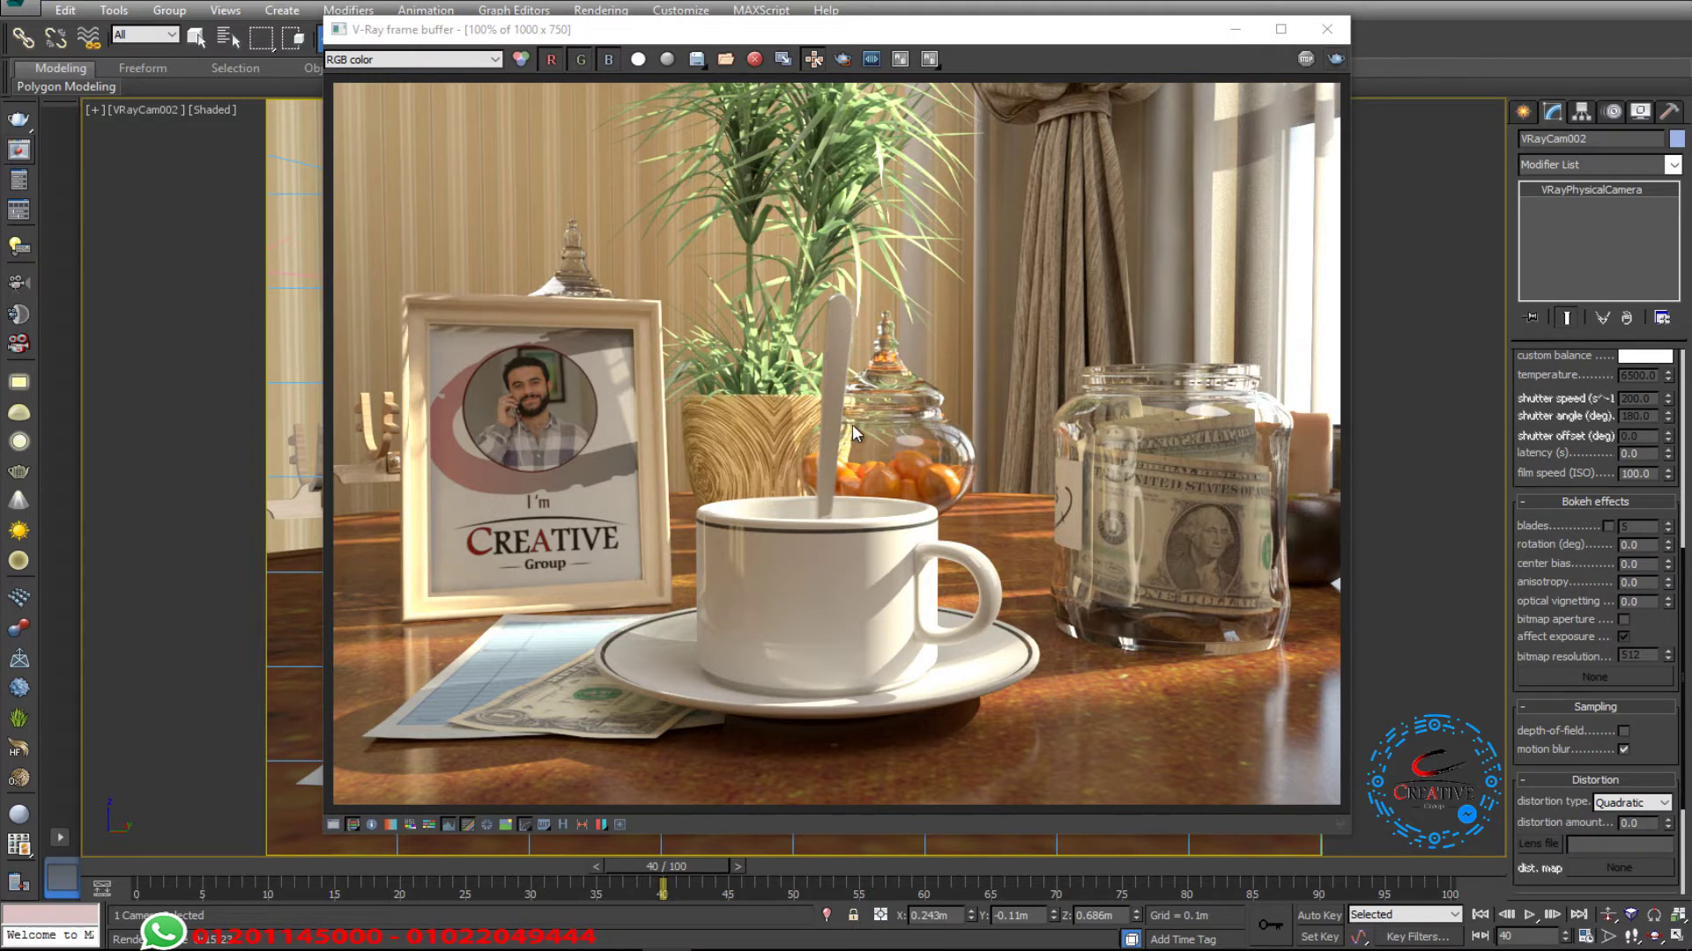
pyautogui.scroll(1, 854, 424)
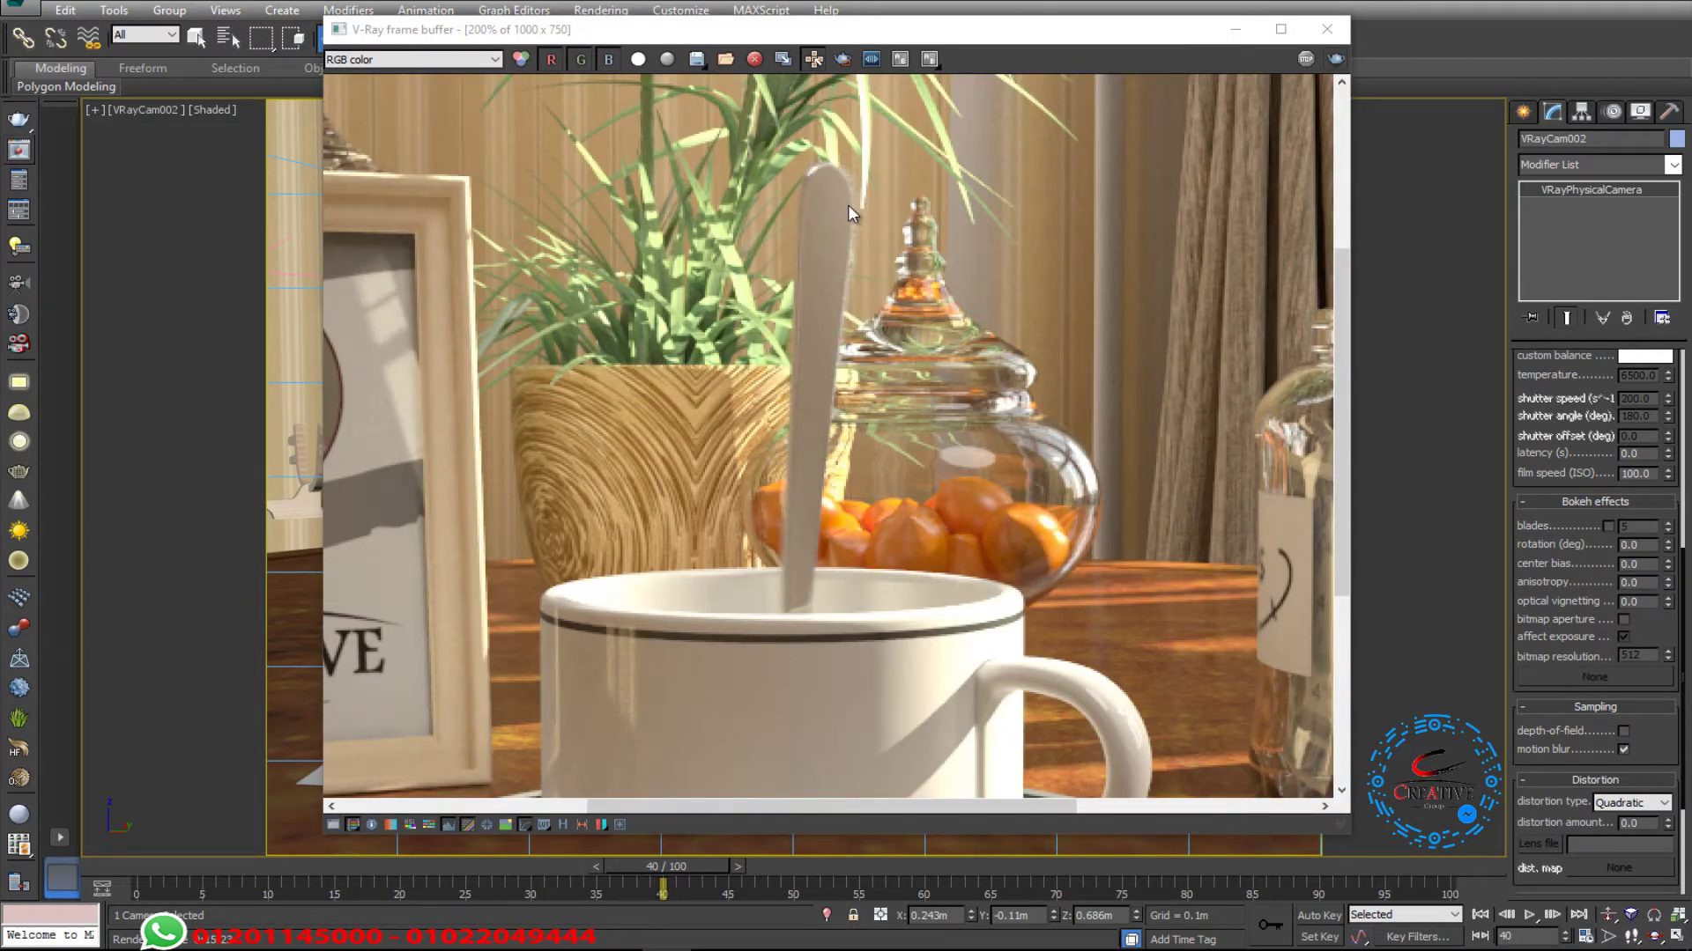
pyautogui.doubleClick(810, 510)
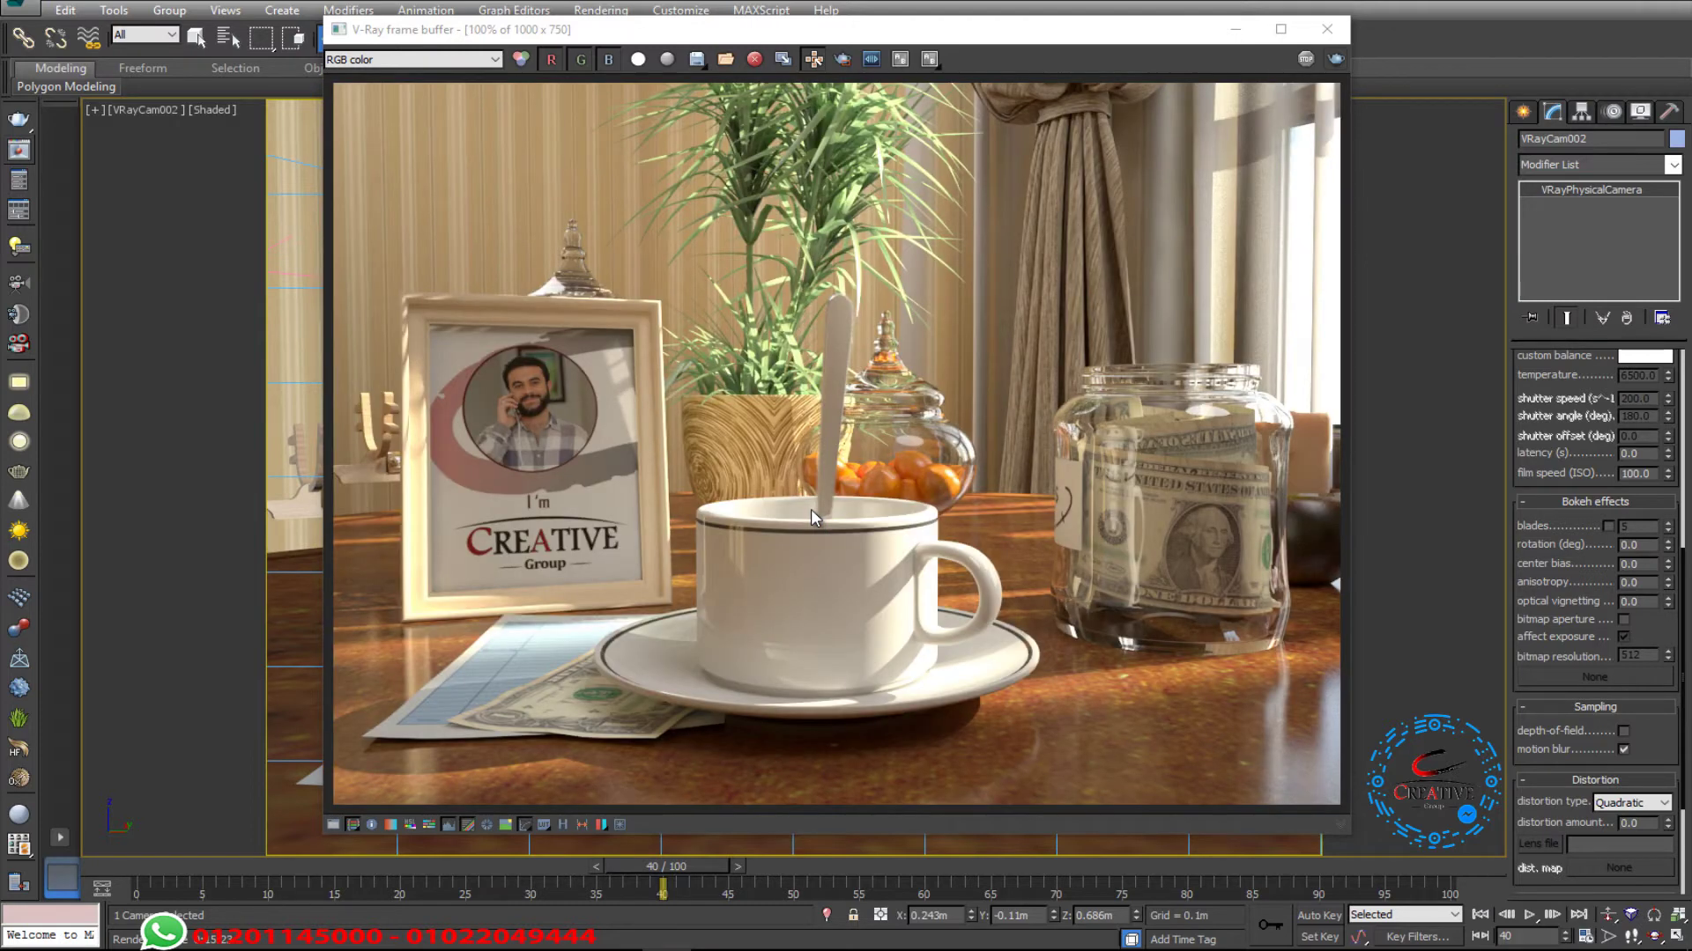
pyautogui.scroll(5, 1598, 725)
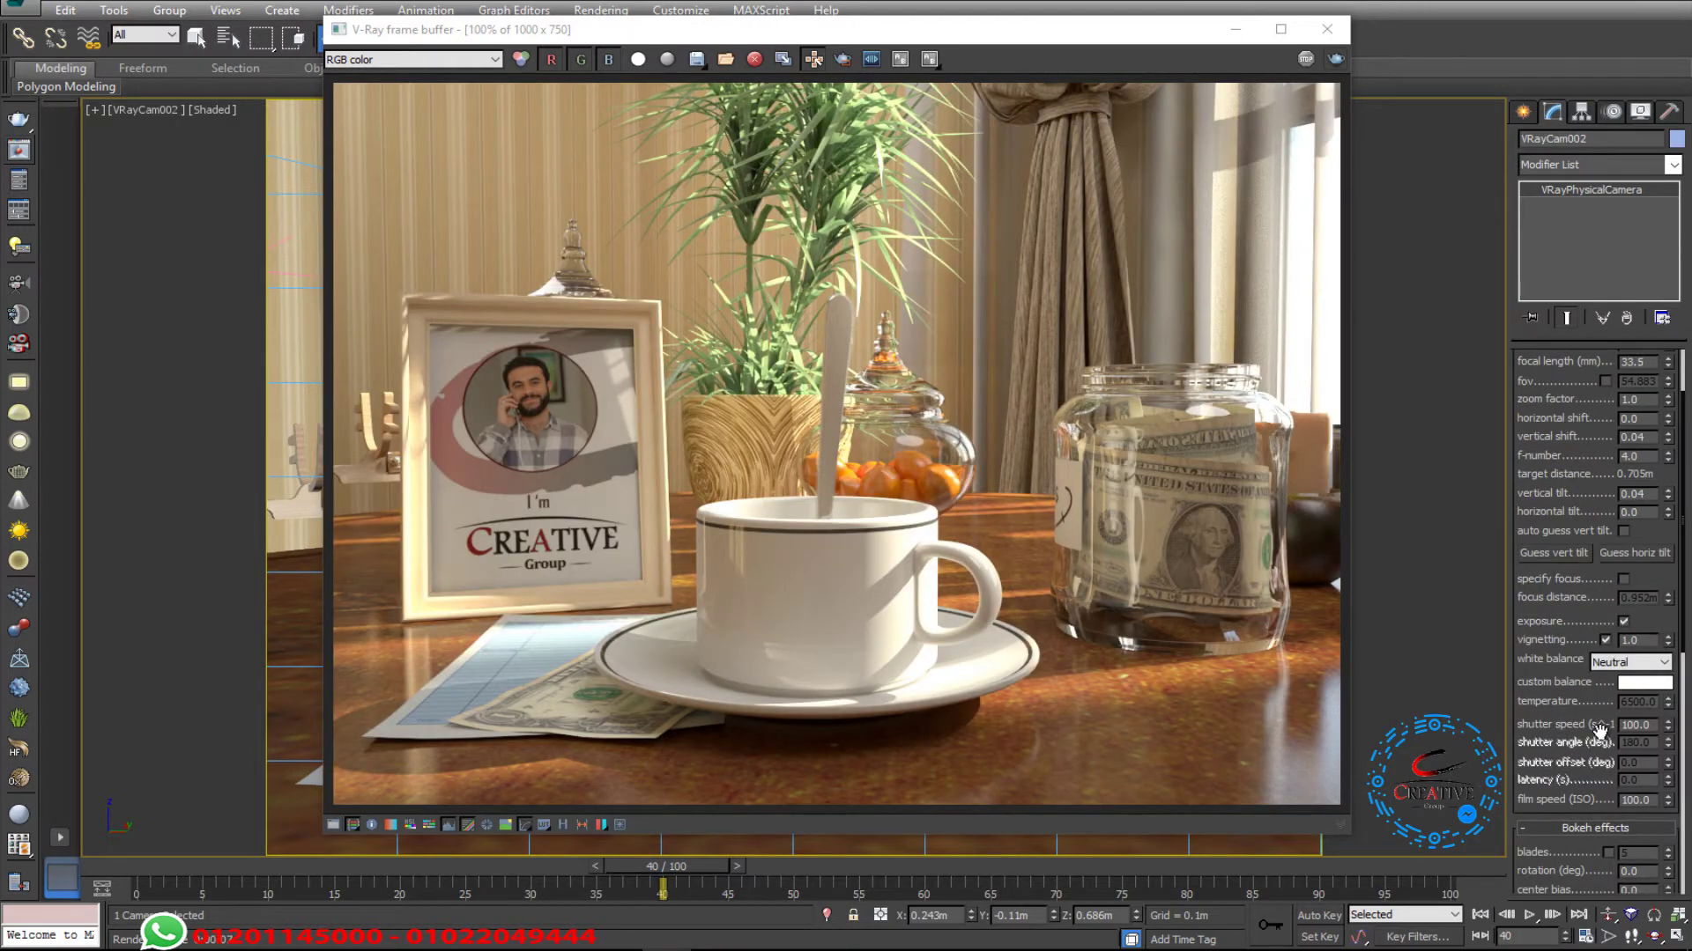
# - Change the VRayPhysicalCamera shutter speed from 100 to 50
pyautogui.moveTo(1598, 724); pyautogui.dragTo(1565, 627)
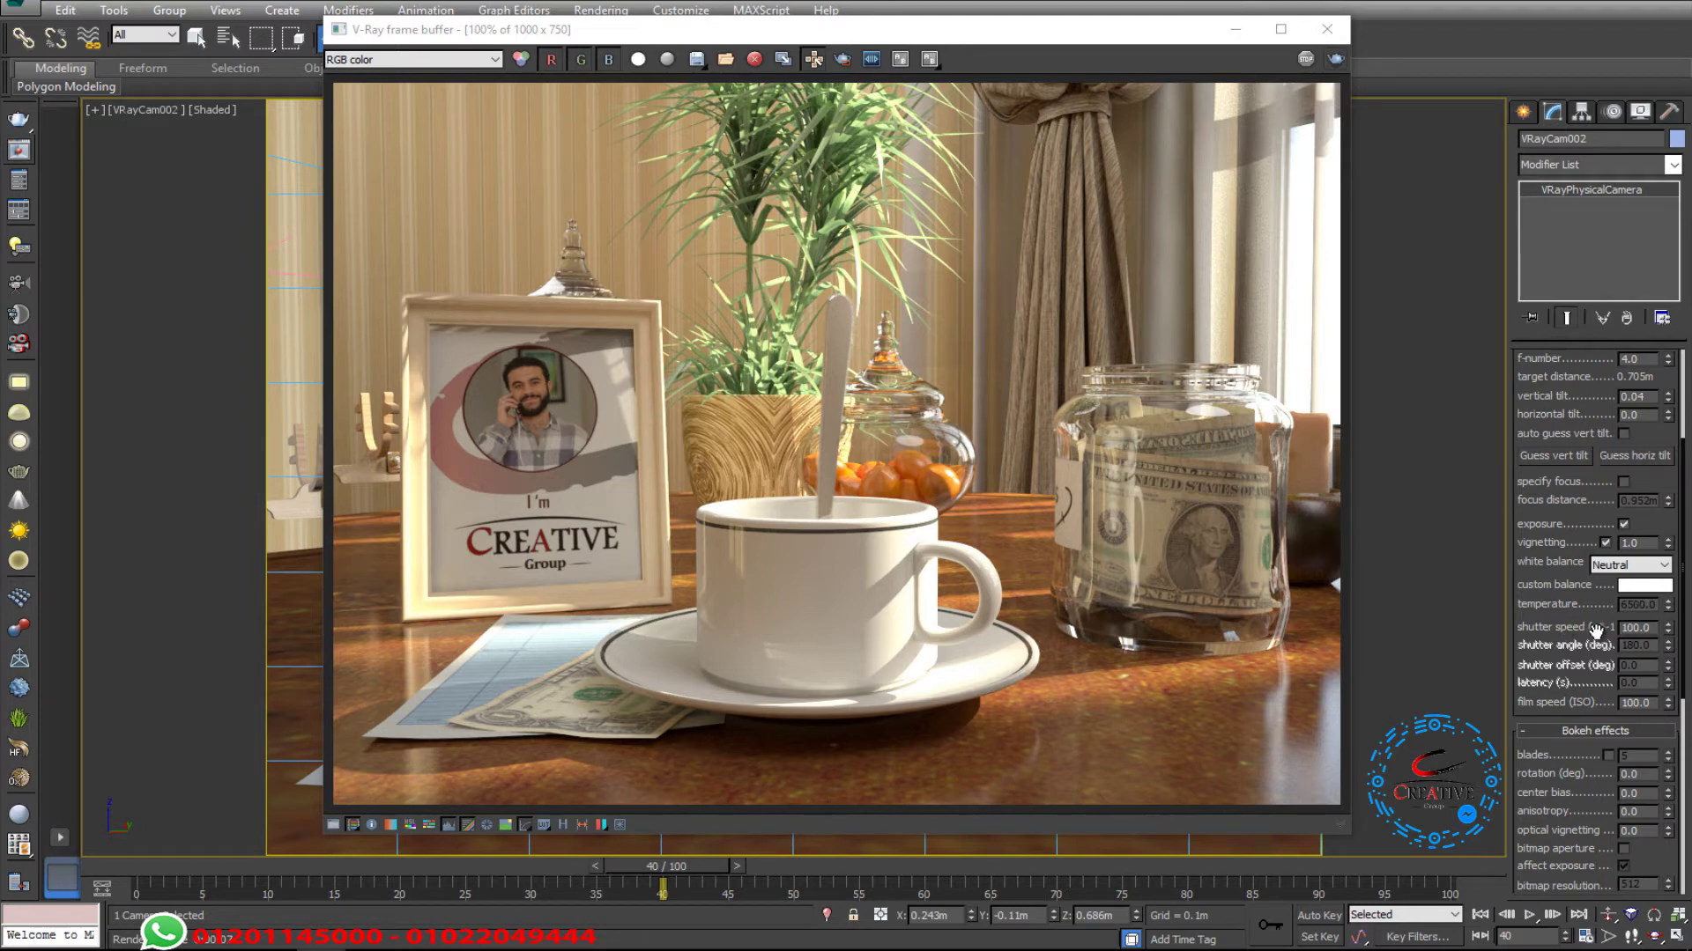
pyautogui.moveTo(1595, 629); pyautogui.dragTo(1644, 621)
pyautogui.doubleClick(1644, 621)
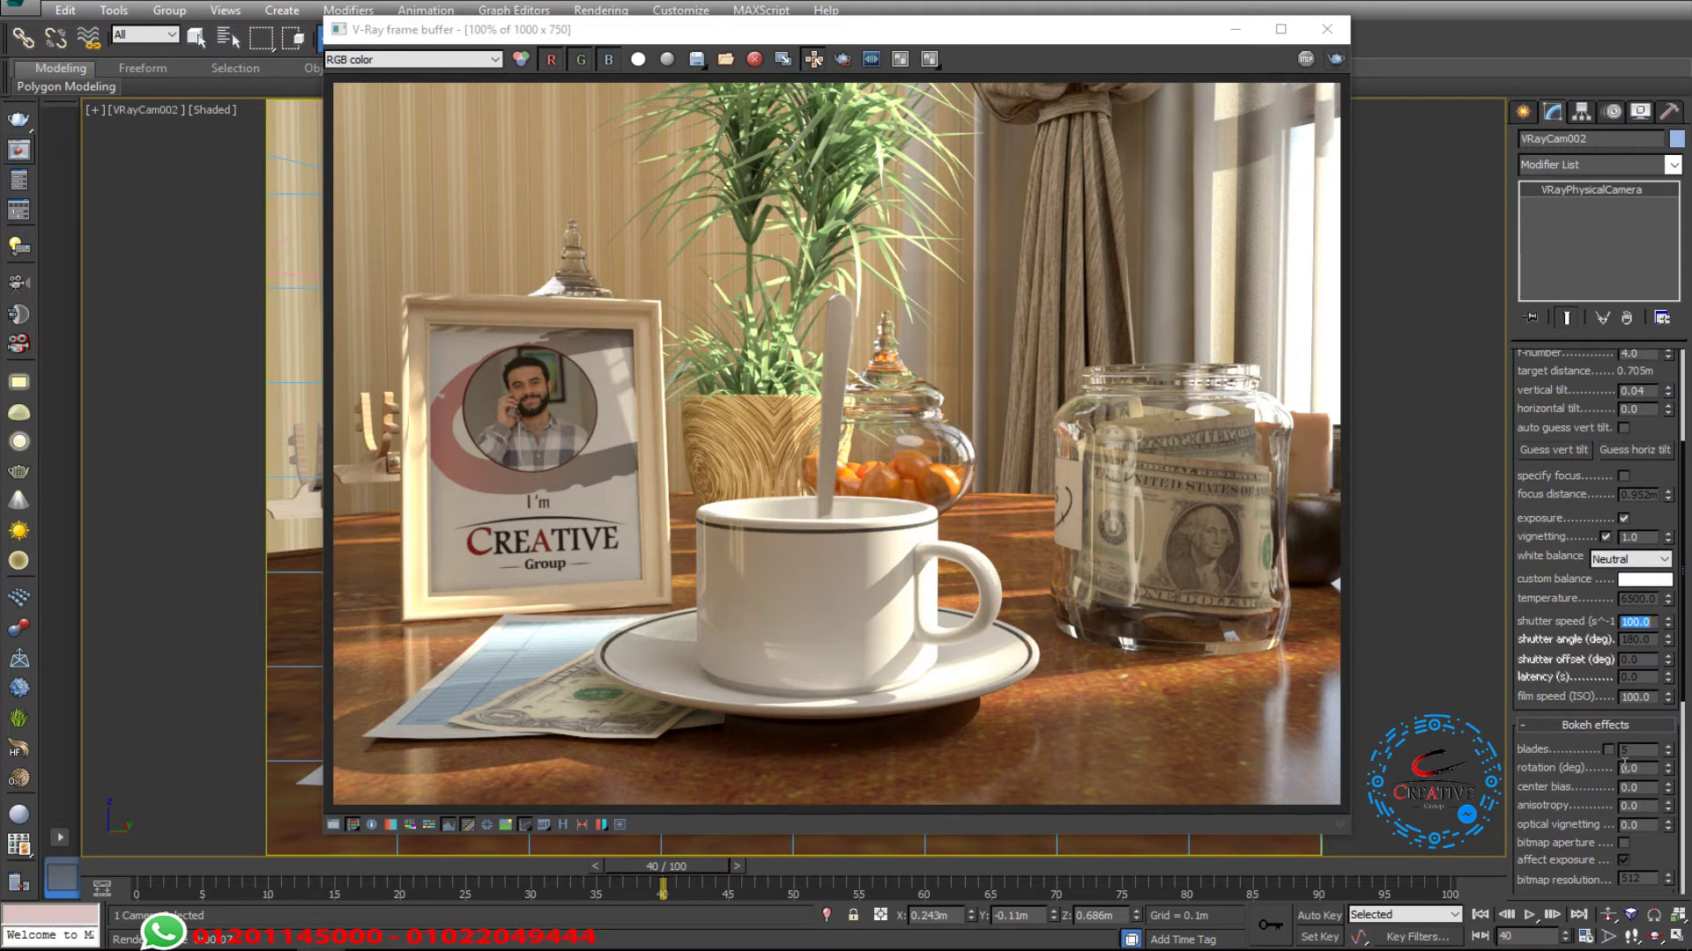
pyautogui.write('50')
pyautogui.press('Return')
# - Set the camera's film speed (ISO) to 50
pyautogui.doubleClick(1637, 698)
pyautogui.write('50')
pyautogui.press('Return')
# - Re-render only a region drawn around the spoon and cup
pyautogui.click(843, 59)
pyautogui.moveTo(928, 275); pyautogui.dragTo(767, 578)
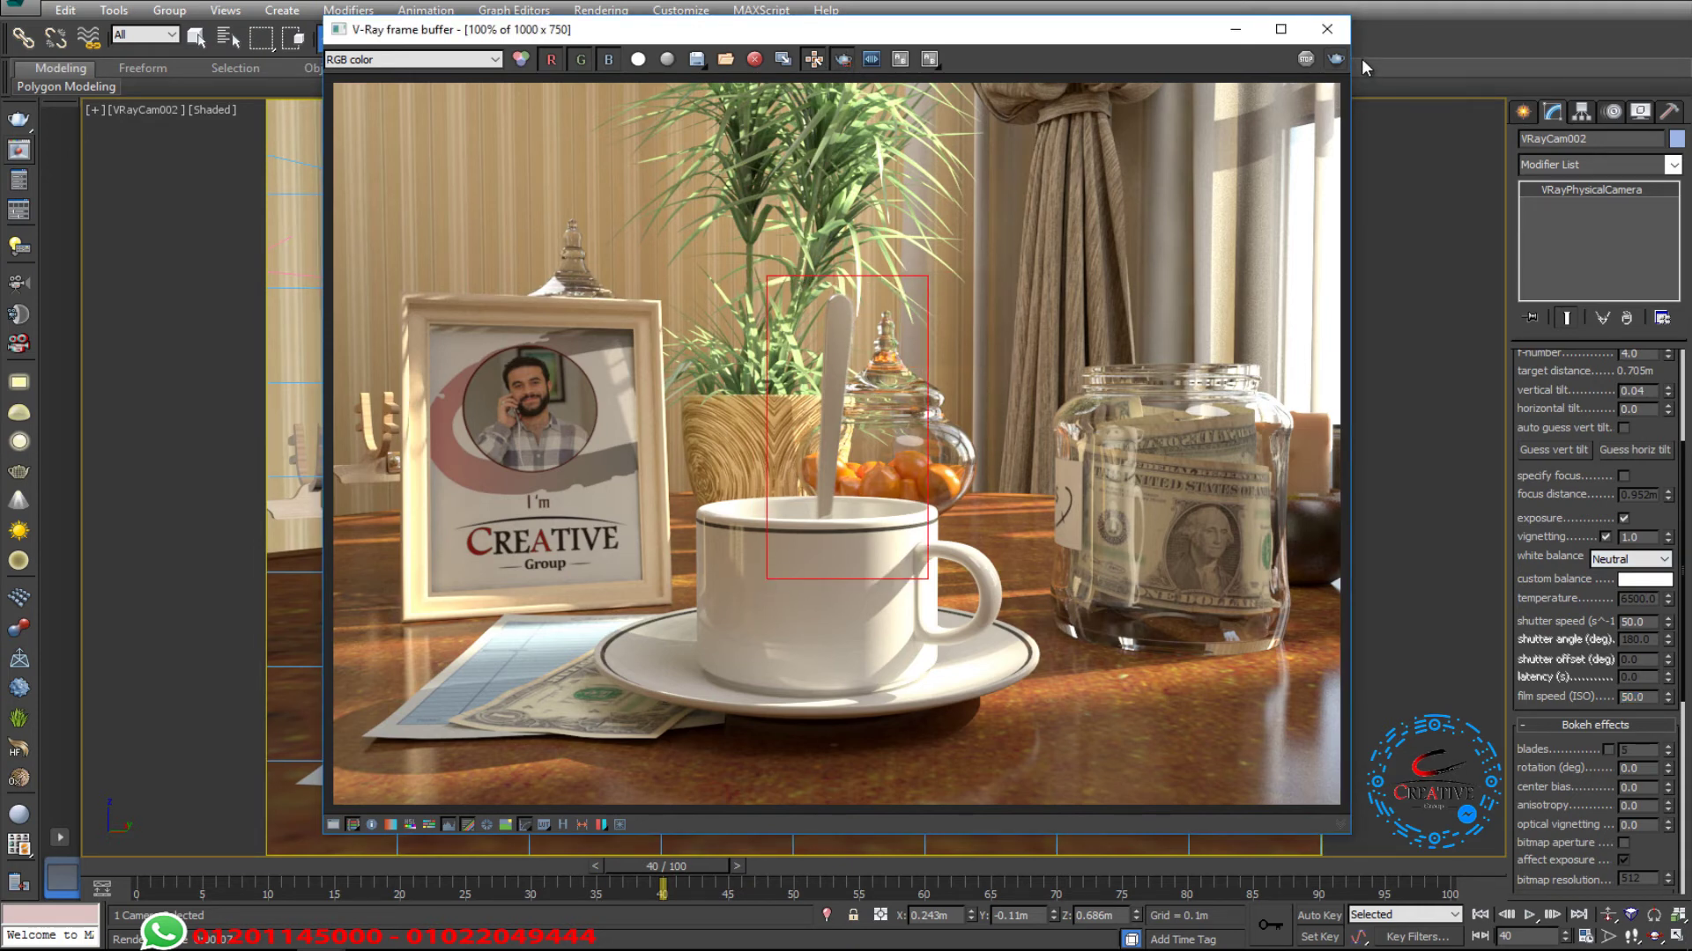
pyautogui.click(1337, 59)
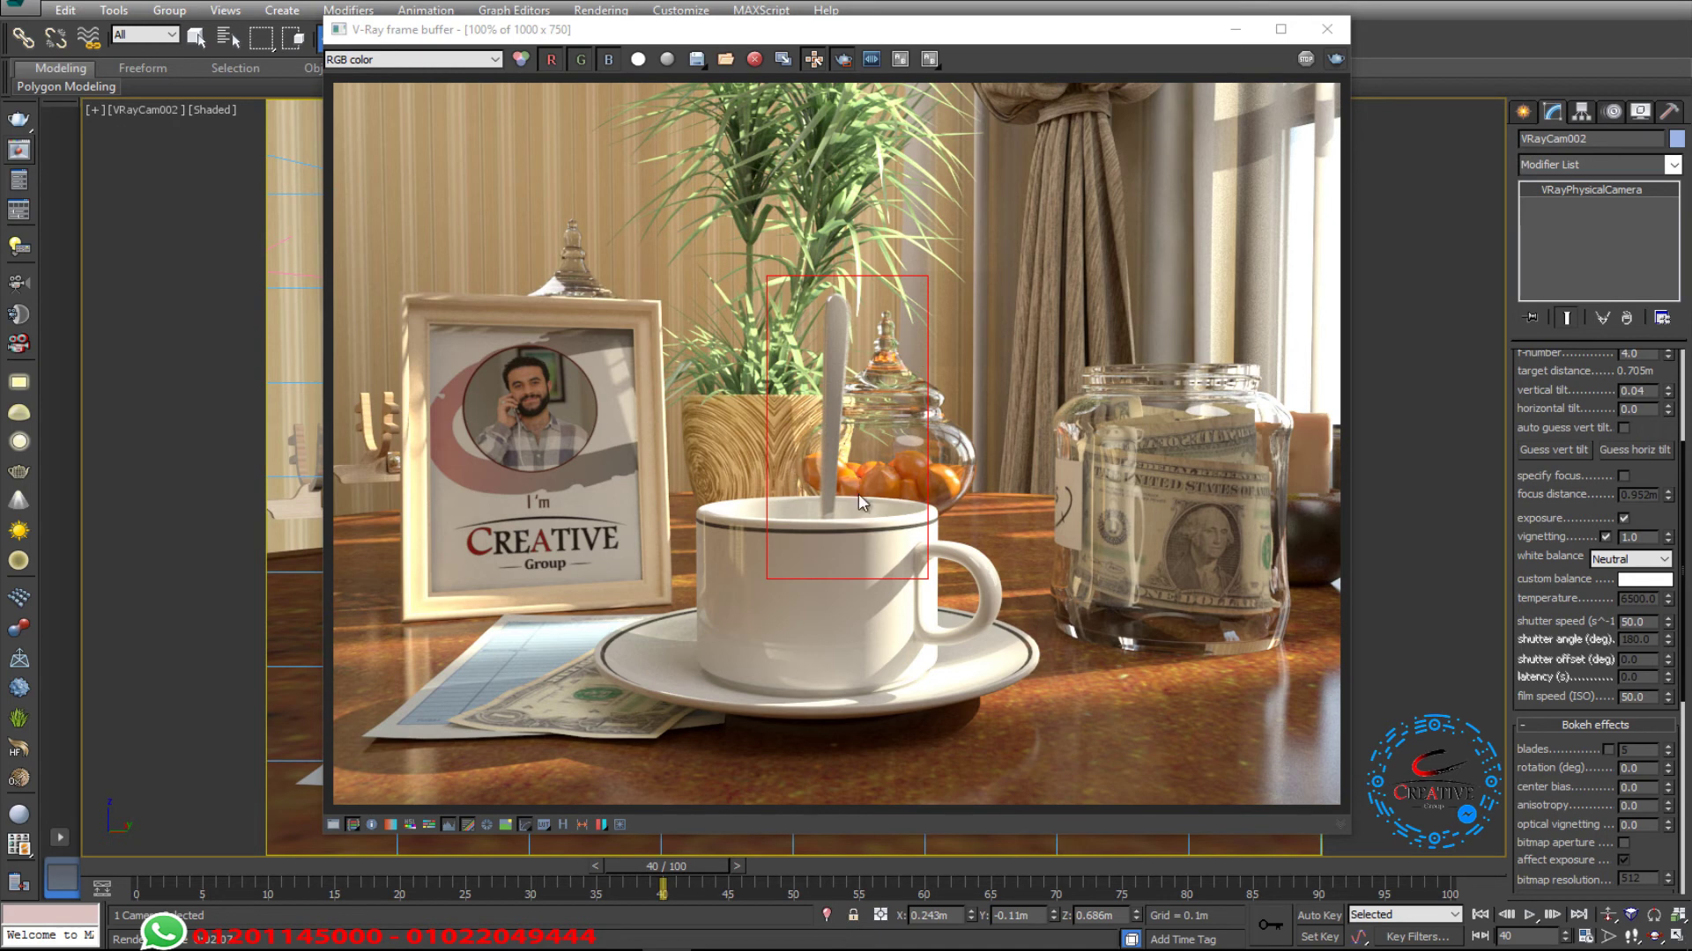
# - Zoom the frame buffer to 200% on the blurred spoon
pyautogui.scroll(1, 858, 474)
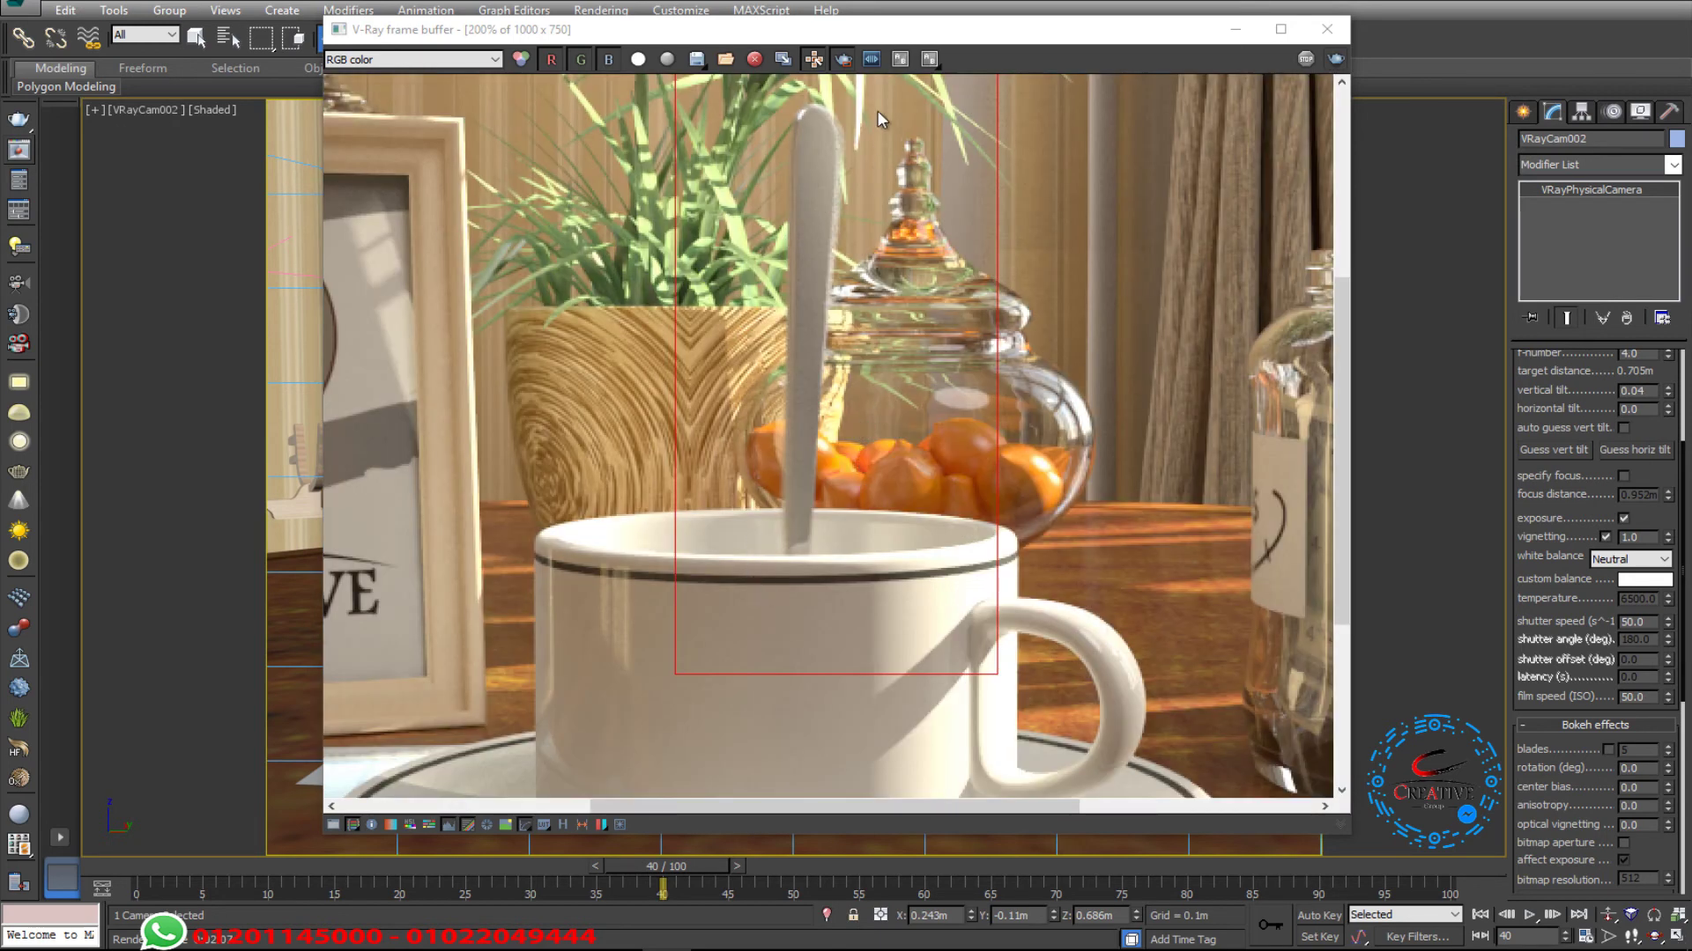